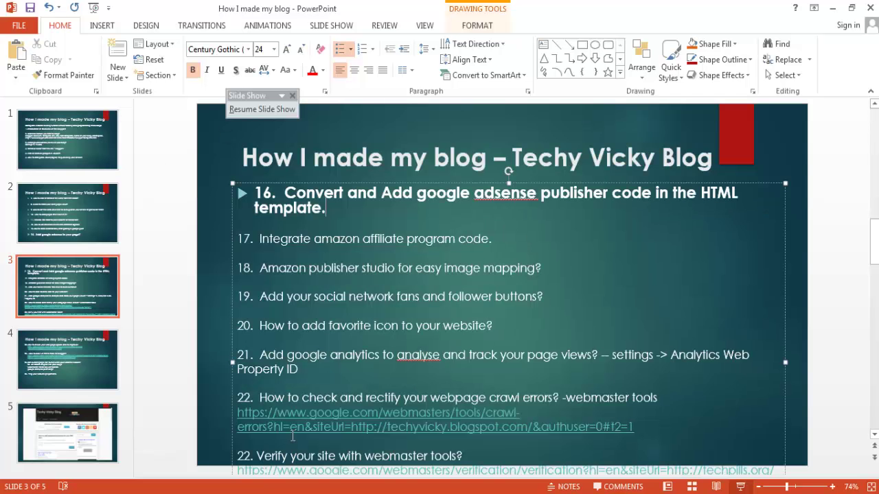
From the AdSense slide in PowerPoint, bring up the window switcher.
{"action": "key", "text": "alt+Tab"}
Switch to the blog in Chrome and select, then deselect, the 'Hello World!' post text.
{"action": "key", "text": "alt+Tab"}
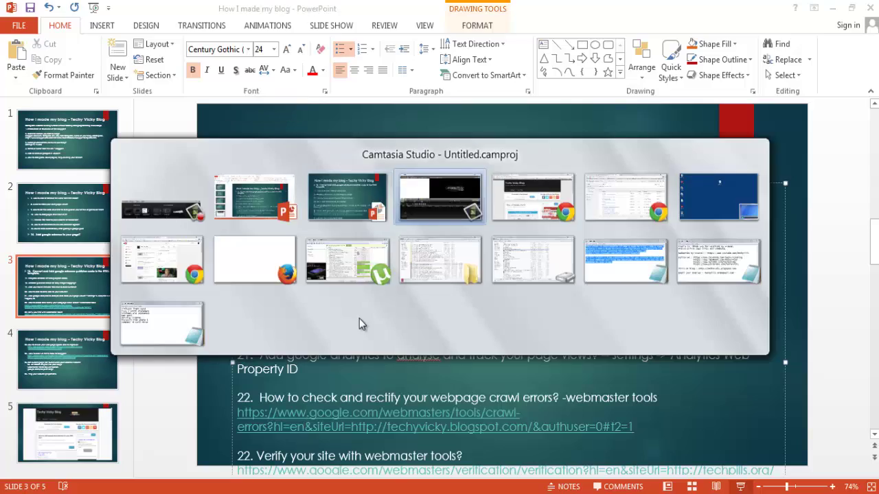
{"action": "key", "text": "alt+Tab"}
{"action": "scroll", "coordinate": [367, 319], "scroll_direction": "down", "scroll_amount": 2}
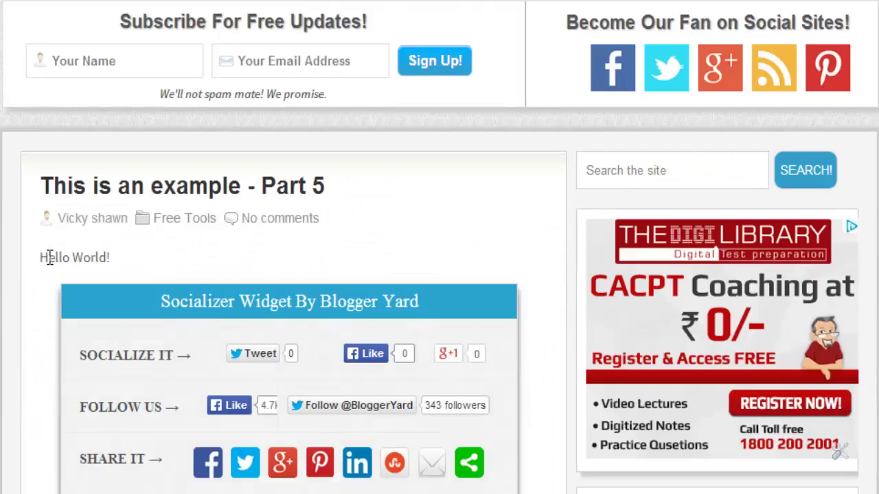
{"action": "left_click_drag", "start_coordinate": [38, 248], "coordinate": [213, 239]}
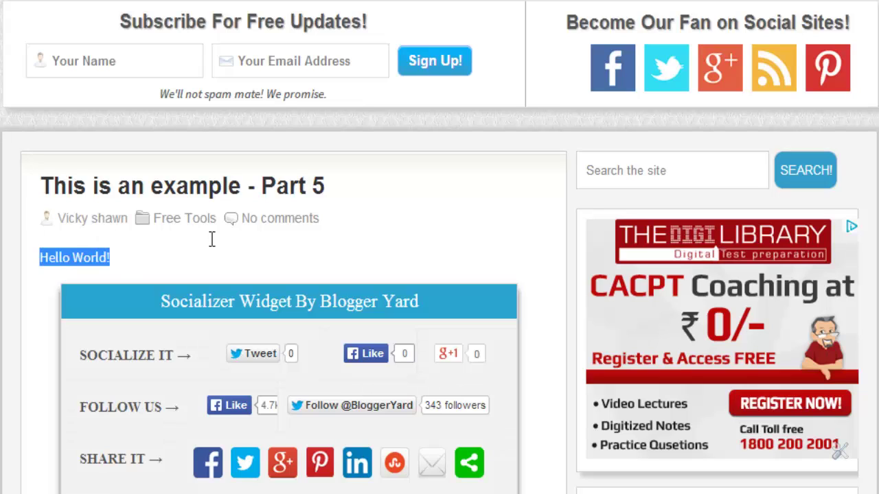
{"action": "left_click", "coordinate": [102, 264]}
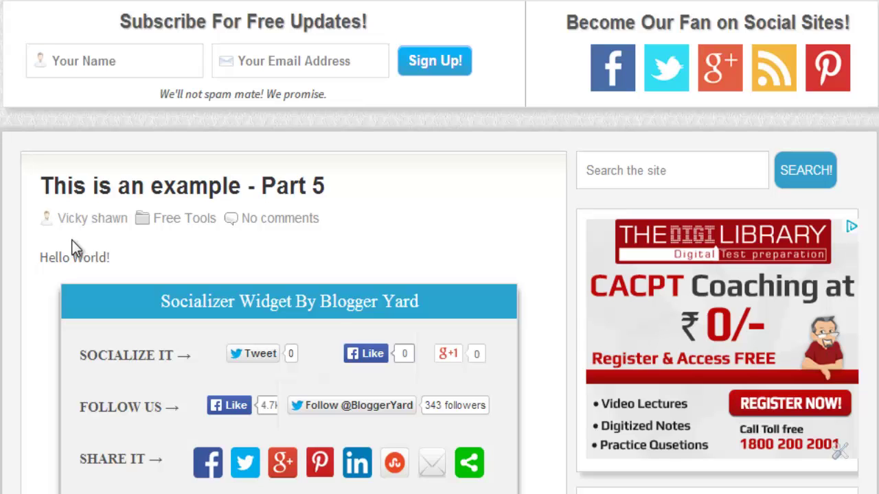
{"action": "scroll", "coordinate": [72, 240], "scroll_direction": "down", "scroll_amount": 1}
{"action": "scroll", "coordinate": [75, 256], "scroll_direction": "down", "scroll_amount": 2}
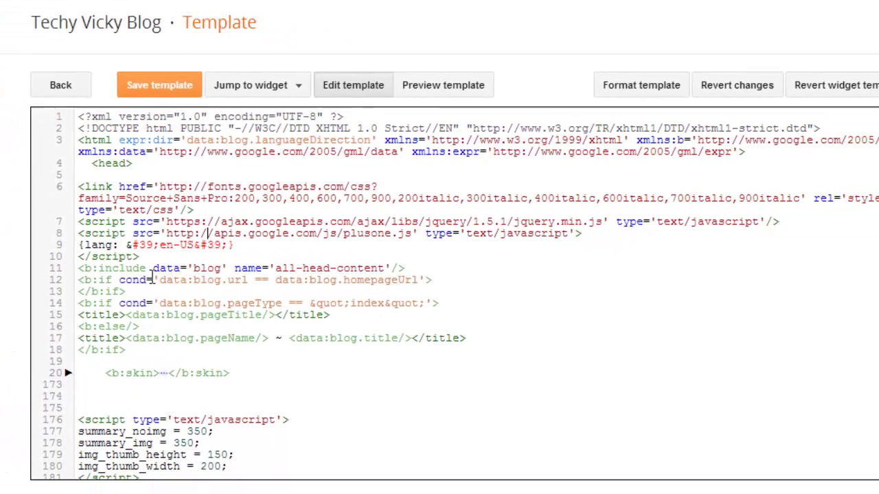
Expand the b:skin block and search the template code for 'adsense'.
{"action": "left_click", "coordinate": [65, 373]}
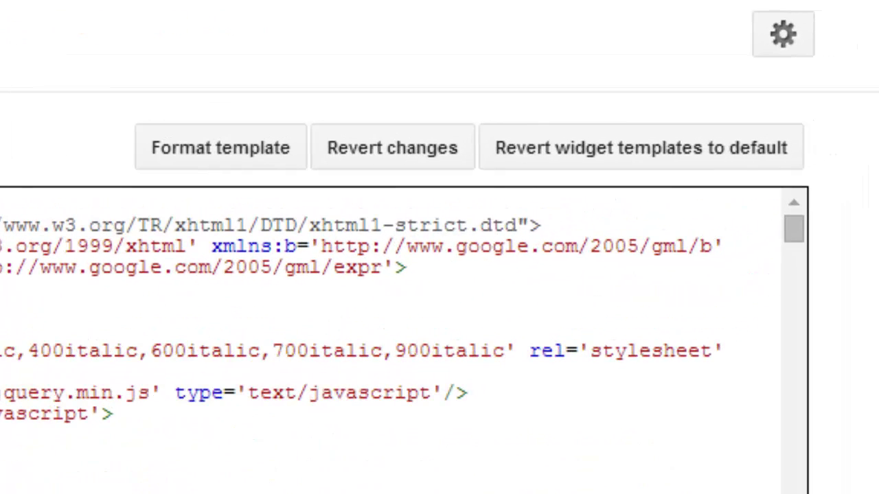
{"action": "key", "text": "ctrl+f"}
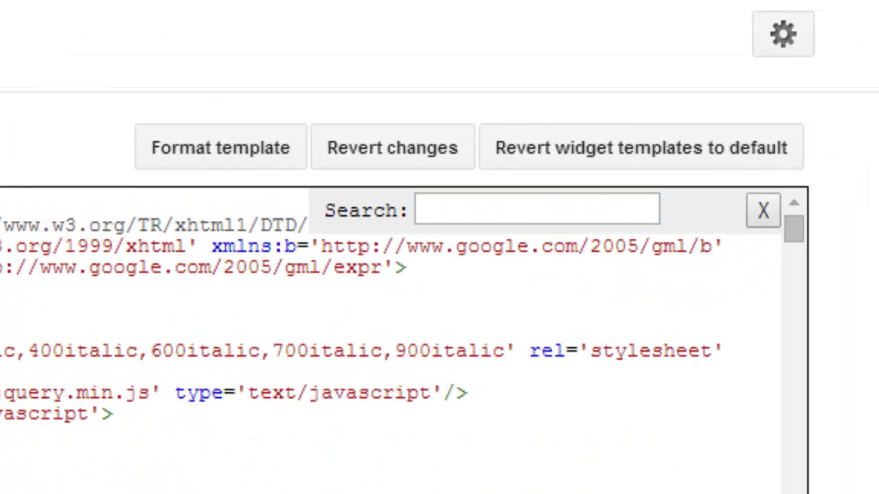
{"action": "type", "text": "adsense"}
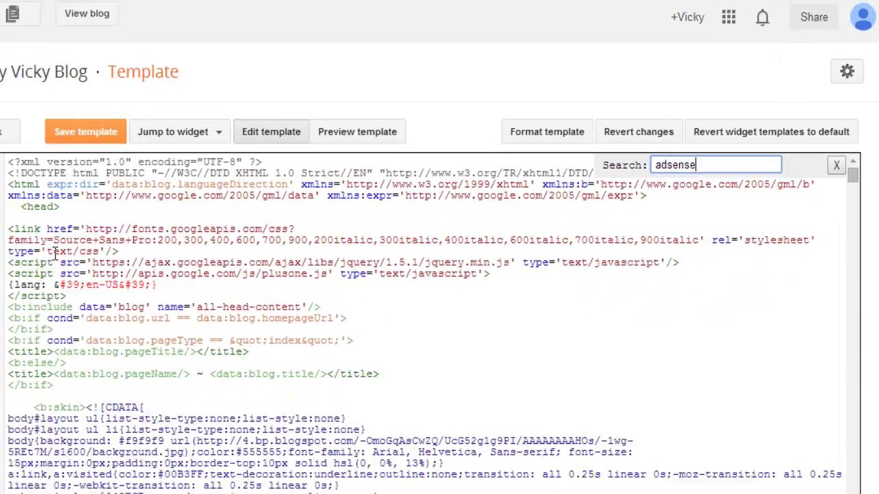
{"action": "key", "text": "Return"}
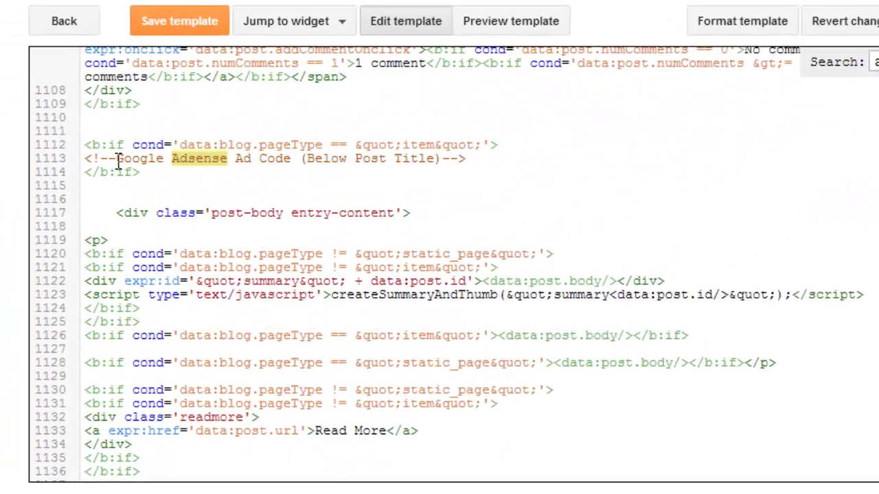
Open blank lines below the post-body entry-content div and the AdSense comment.
{"action": "left_click", "coordinate": [227, 164]}
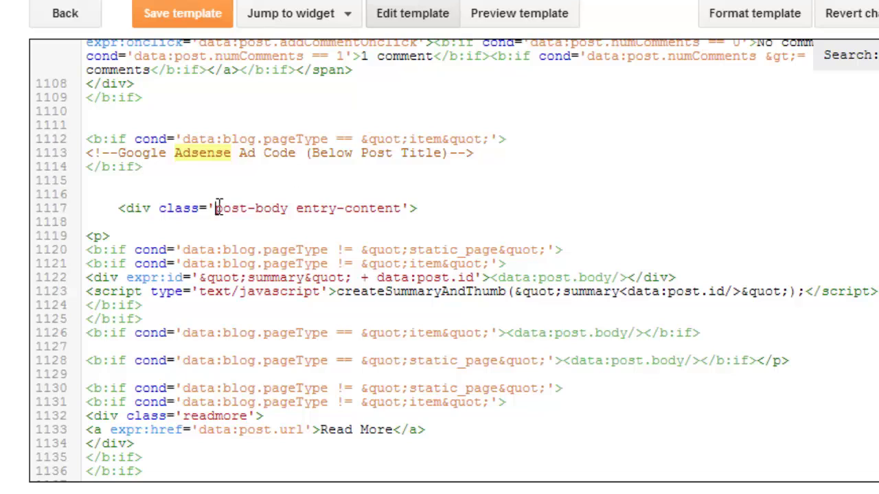
{"action": "left_click_drag", "start_coordinate": [215, 208], "coordinate": [398, 208]}
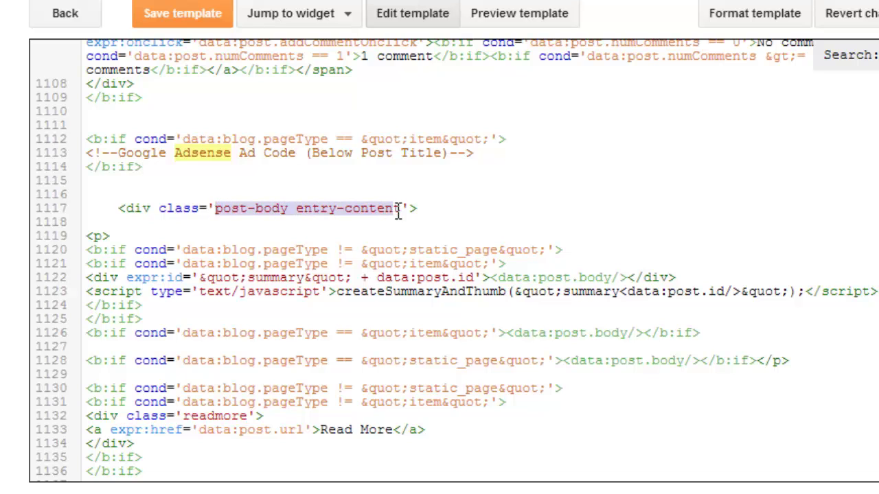
{"action": "left_click", "coordinate": [453, 208]}
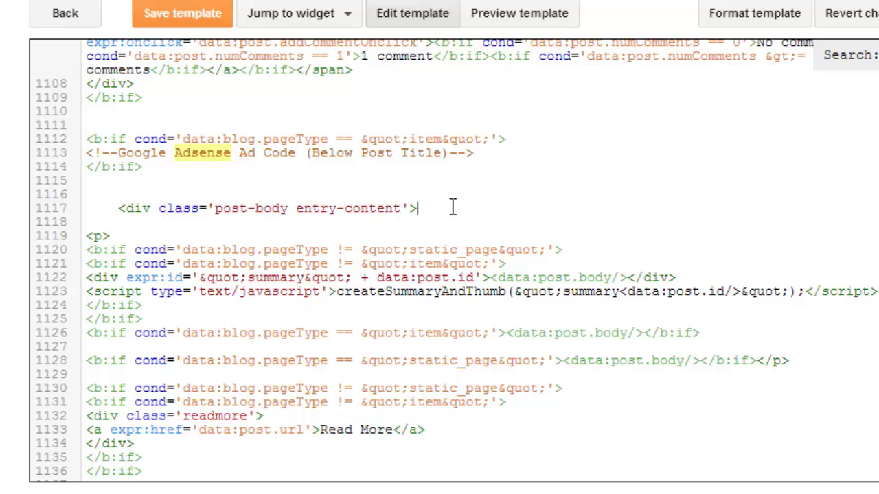
{"action": "key", "text": "Return"}
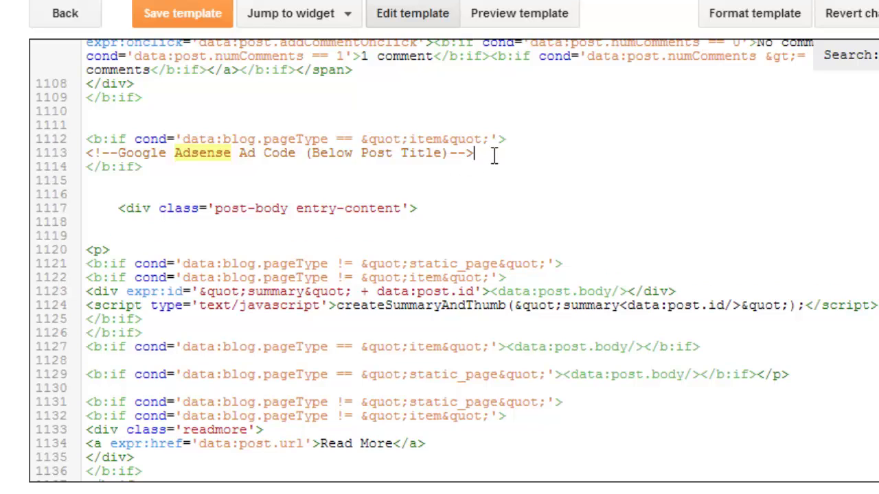
{"action": "key", "text": "Return"}
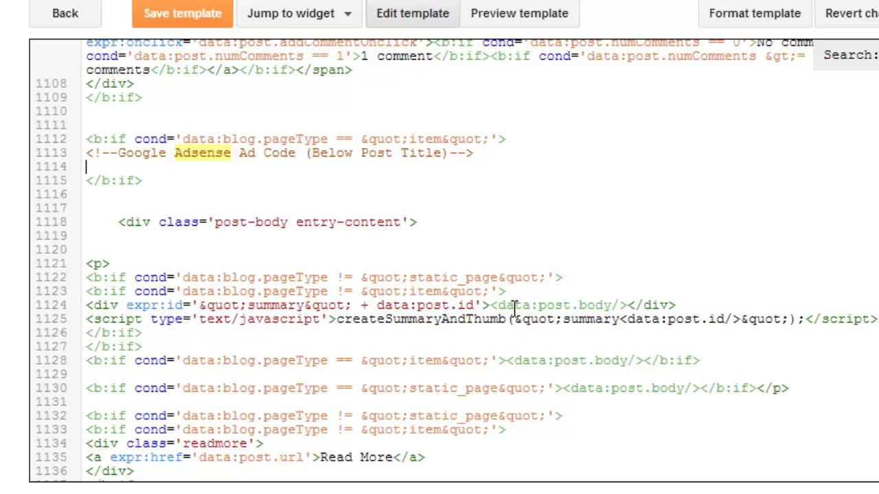
Paste the AdSense code from Notepad under the Below Post Title comment and save.
{"action": "left_click", "coordinate": [670, 414]}
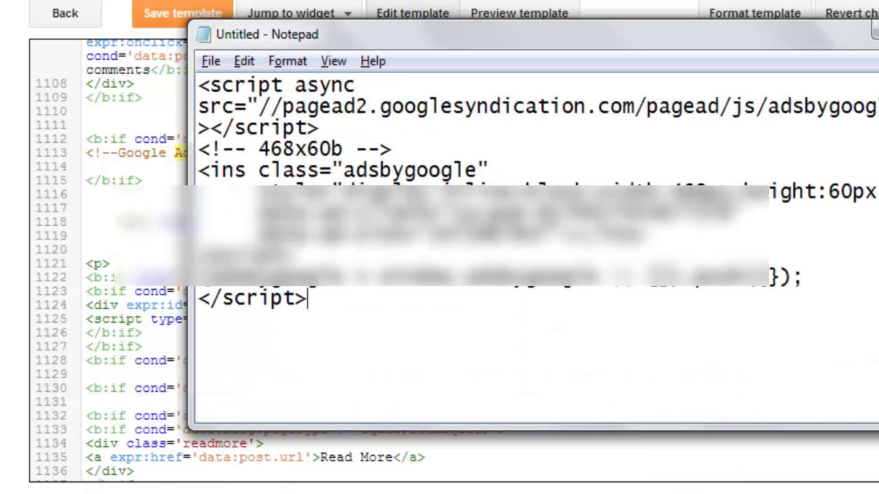
{"action": "key", "text": "ctrl+a"}
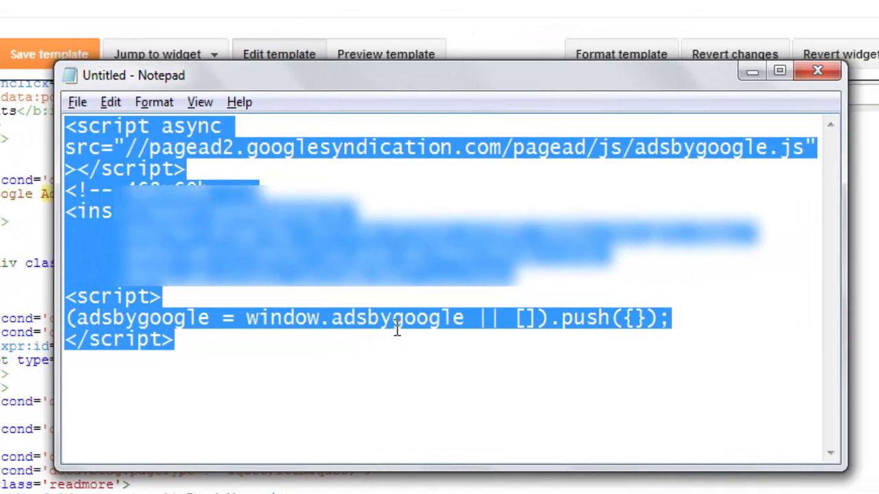
{"action": "left_click", "coordinate": [15, 256]}
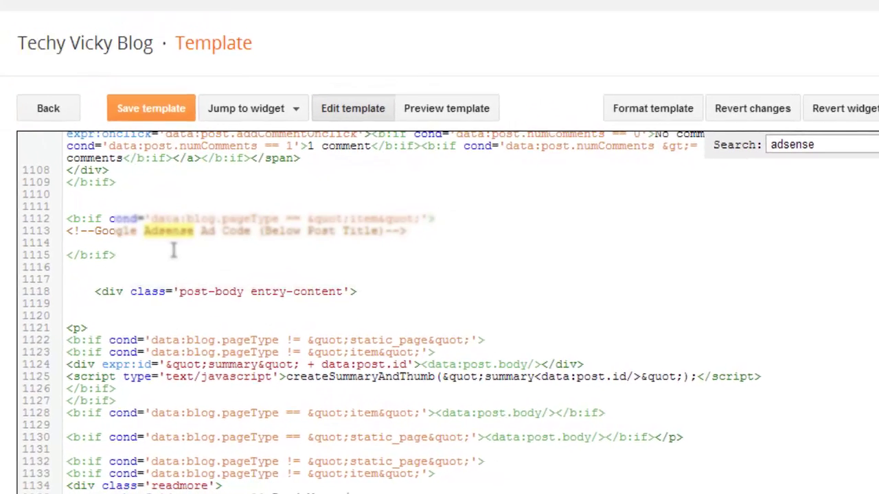
{"action": "key", "text": "ctrl+v"}
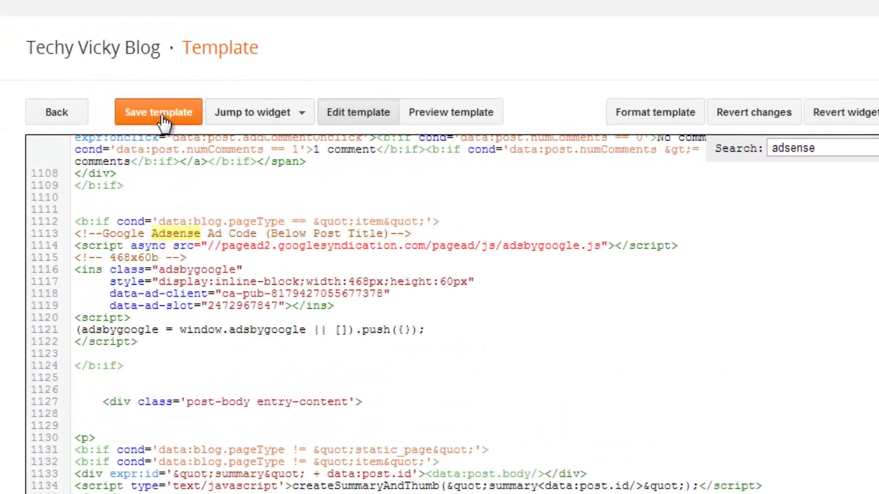
{"action": "left_click", "coordinate": [162, 118]}
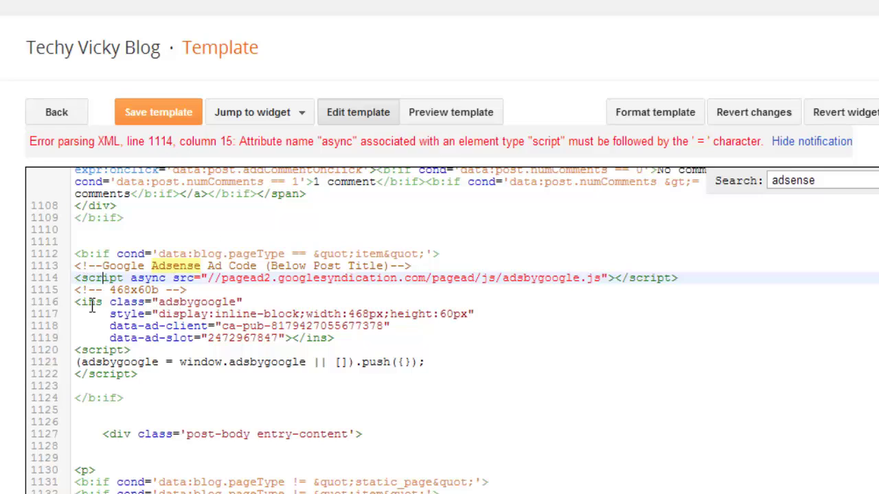
Select the comment and pasted ad code on lines 1113–1119.
{"action": "left_click", "coordinate": [334, 337]}
{"action": "left_click", "coordinate": [77, 267]}
{"action": "left_click", "coordinate": [81, 266]}
{"action": "left_click", "coordinate": [82, 277]}
{"action": "left_click", "coordinate": [377, 341]}
{"action": "left_click_drag", "start_coordinate": [377, 342], "coordinate": [75, 268]}
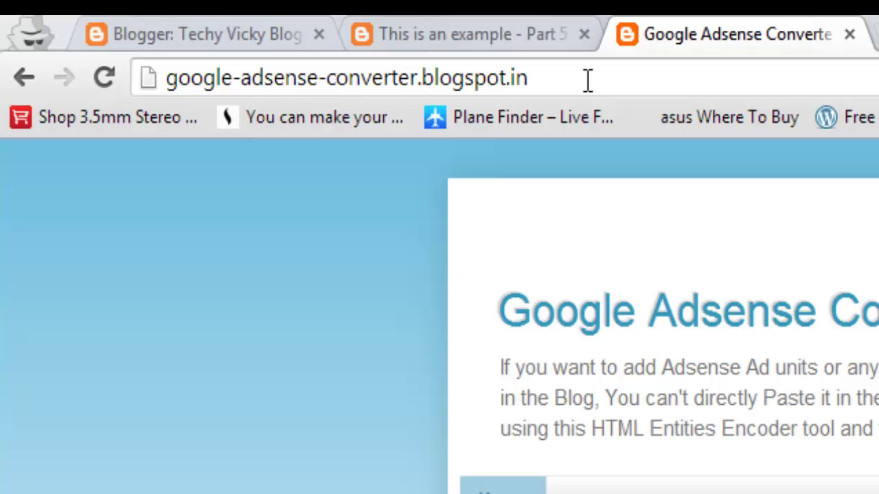
Paste the ad code into Google Adsense Converter and convert it to HTML entities.
{"action": "left_click_drag", "start_coordinate": [584, 80], "coordinate": [24, 122]}
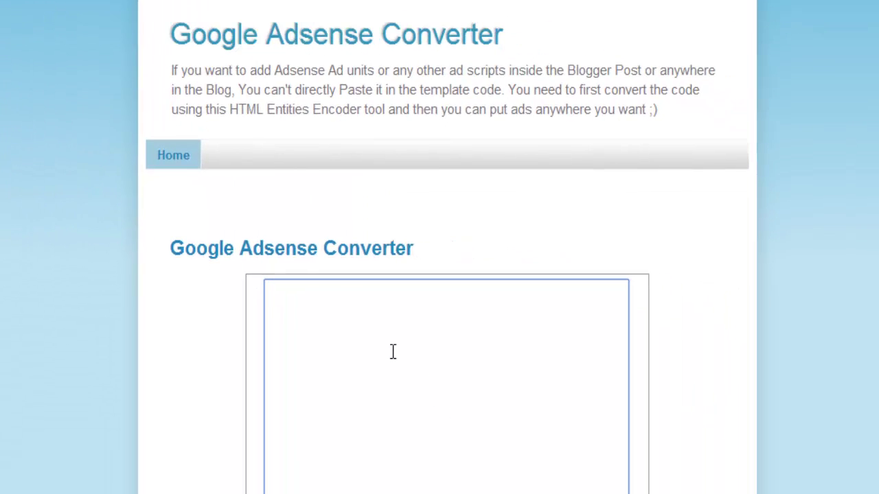
{"action": "left_click", "coordinate": [392, 350]}
{"action": "key", "text": "ctrl+v"}
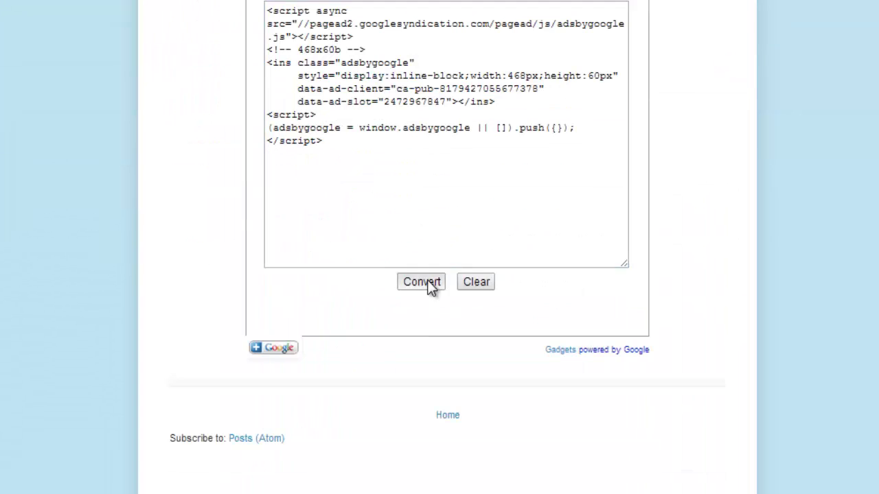
{"action": "left_click", "coordinate": [427, 281]}
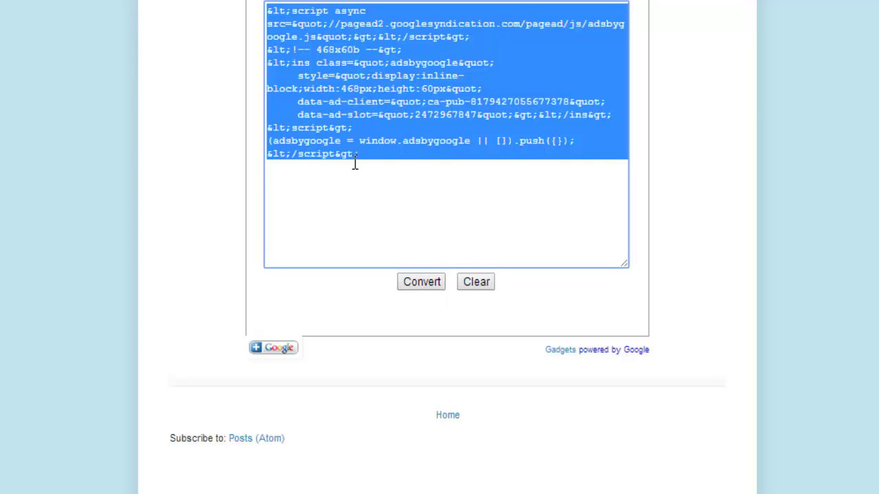
Select all of the converted entity code and copy it.
{"action": "left_click", "coordinate": [379, 172]}
{"action": "left_click_drag", "start_coordinate": [292, 10], "coordinate": [267, 10]}
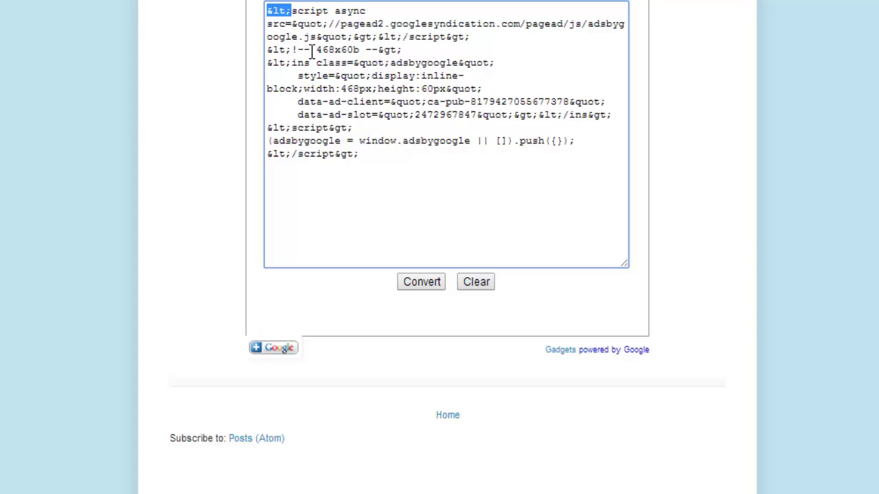
{"action": "key", "text": "ctrl+a"}
{"action": "scroll", "coordinate": [370, 165], "scroll_direction": "up", "scroll_amount": 2}
{"action": "scroll", "coordinate": [465, 337], "scroll_direction": "up", "scroll_amount": 2}
{"action": "scroll", "coordinate": [465, 336], "scroll_direction": "down", "scroll_amount": 3}
{"action": "right_click", "coordinate": [384, 145]}
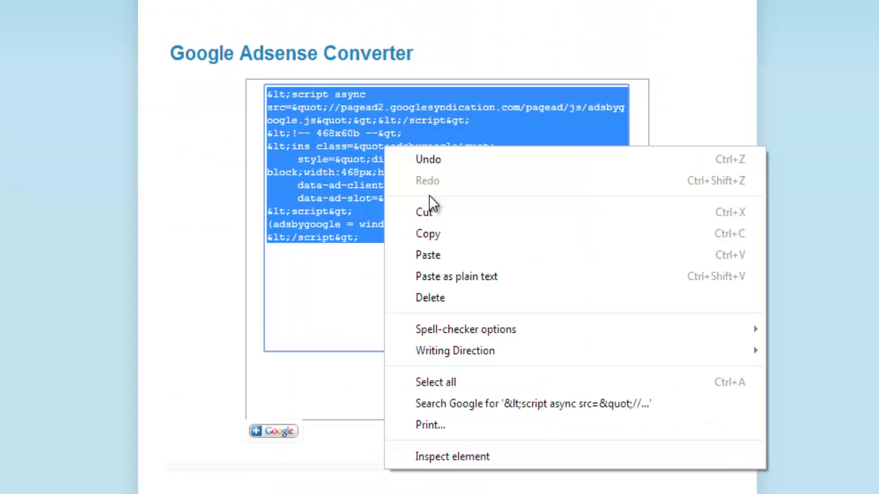
{"action": "left_click", "coordinate": [453, 243]}
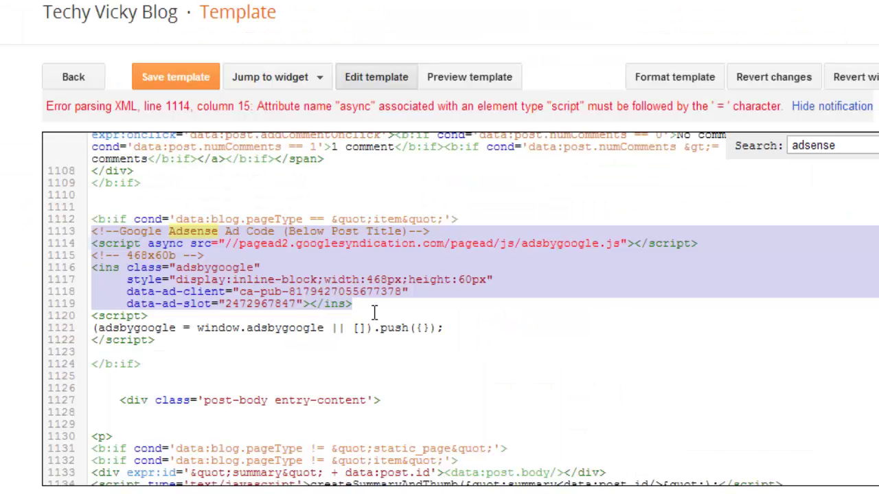
Replace the raw ad code on lines 1114–1122 with the HTML-entity version and save.
{"action": "left_click", "coordinate": [375, 307]}
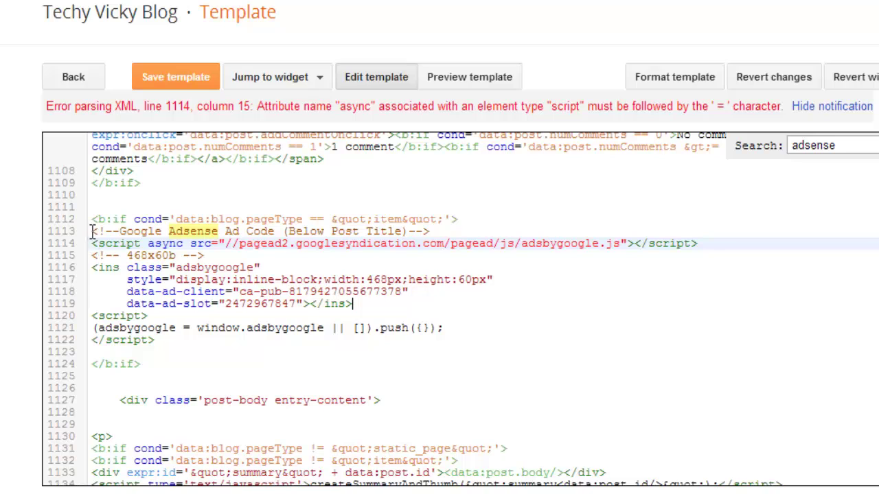
{"action": "left_click_drag", "start_coordinate": [90, 247], "coordinate": [338, 315]}
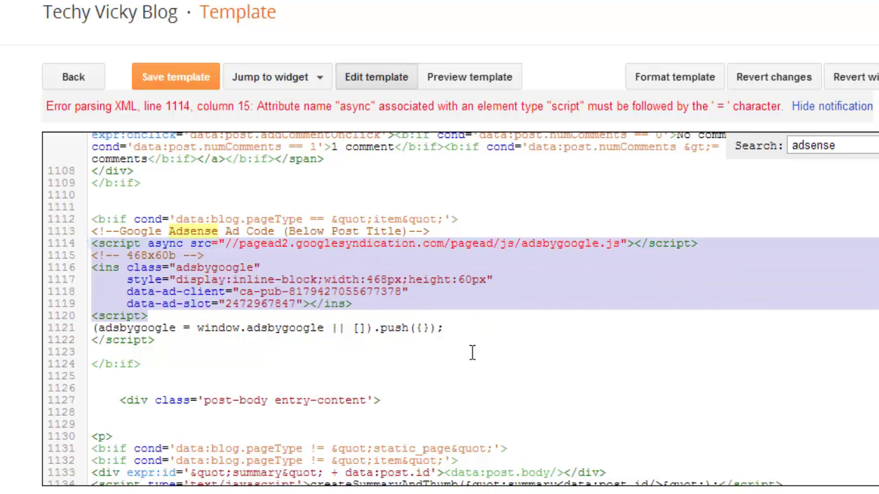
{"action": "left_click_drag", "start_coordinate": [338, 314], "coordinate": [162, 345]}
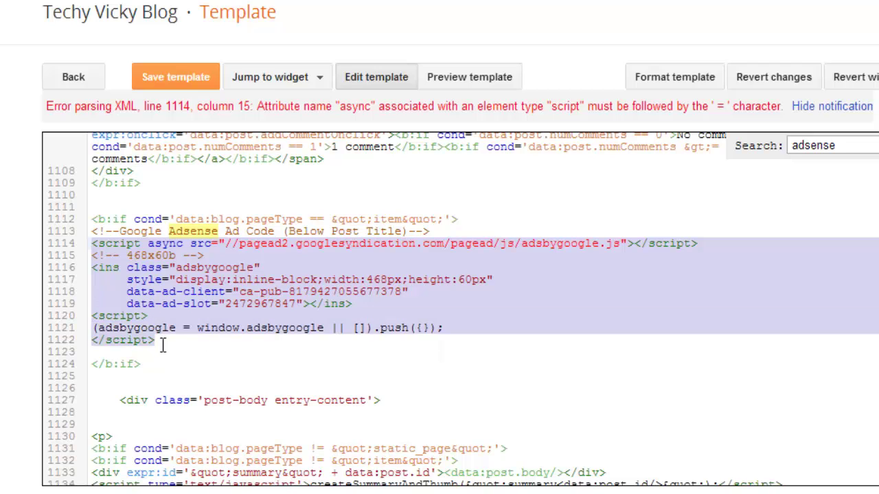
{"action": "key", "text": "Delete"}
{"action": "key", "text": "ctrl+v"}
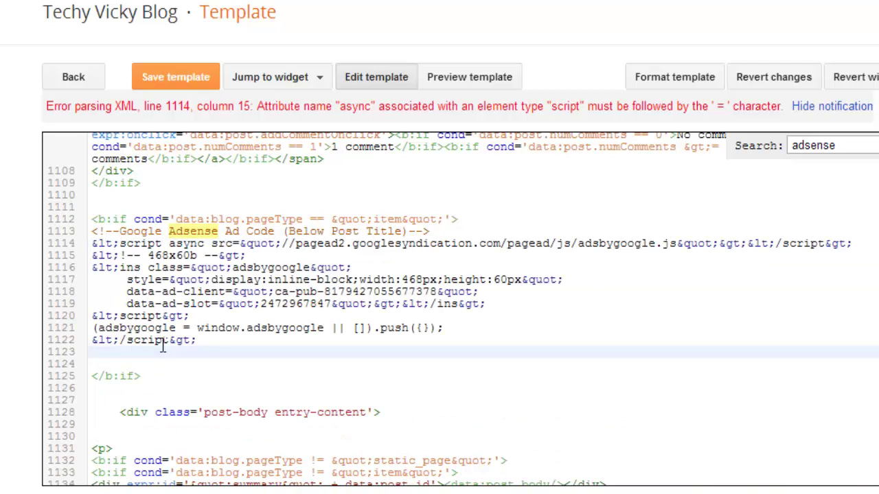
{"action": "key", "text": "Delete"}
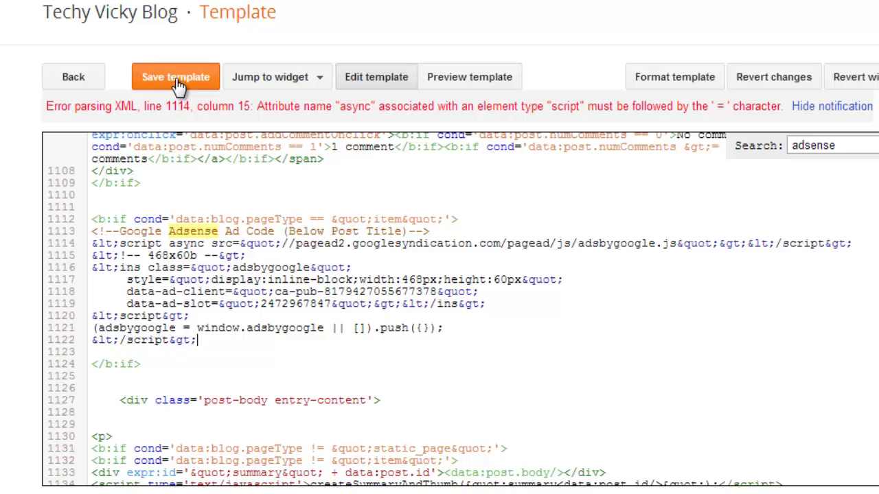
{"action": "left_click", "coordinate": [176, 79]}
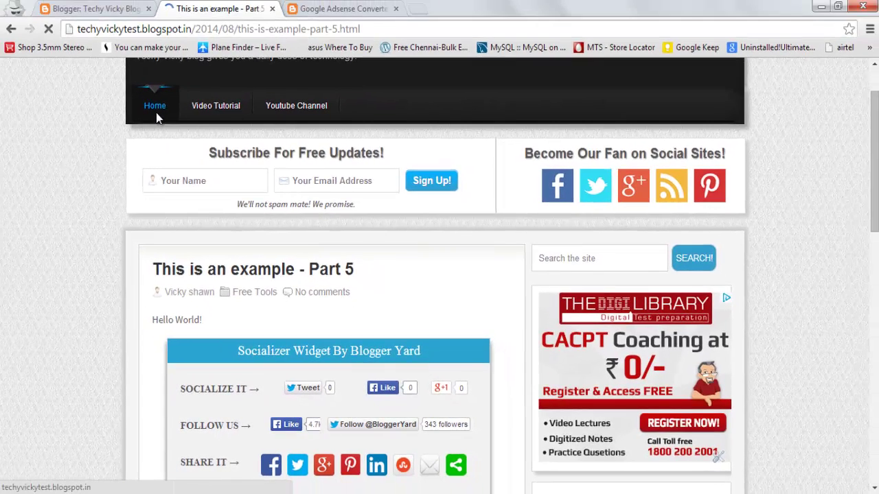
Go to the blog homepage and open the 'This is an example - Part 5' post.
{"action": "left_click", "coordinate": [157, 115]}
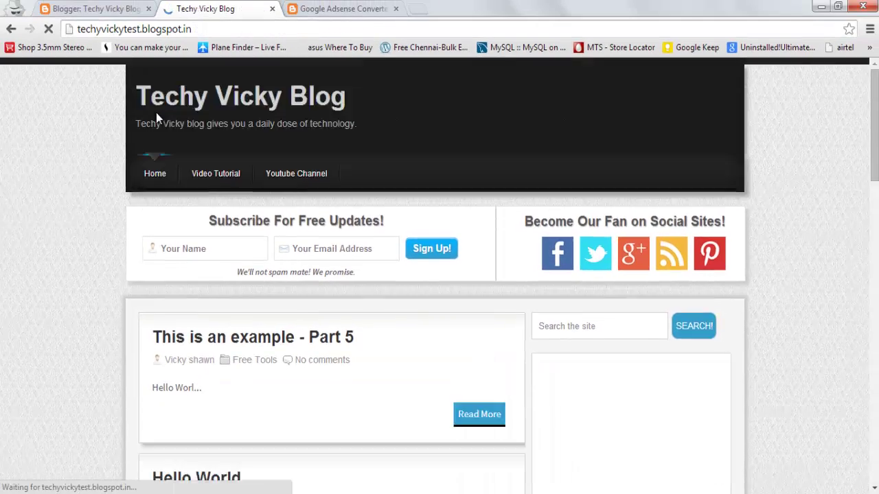
{"action": "scroll", "coordinate": [212, 186], "scroll_direction": "down", "scroll_amount": 2}
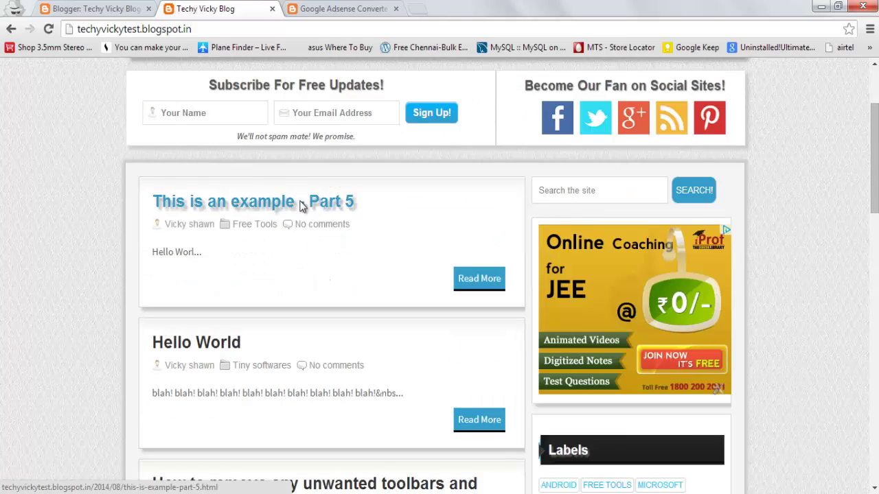
{"action": "left_click", "coordinate": [301, 206]}
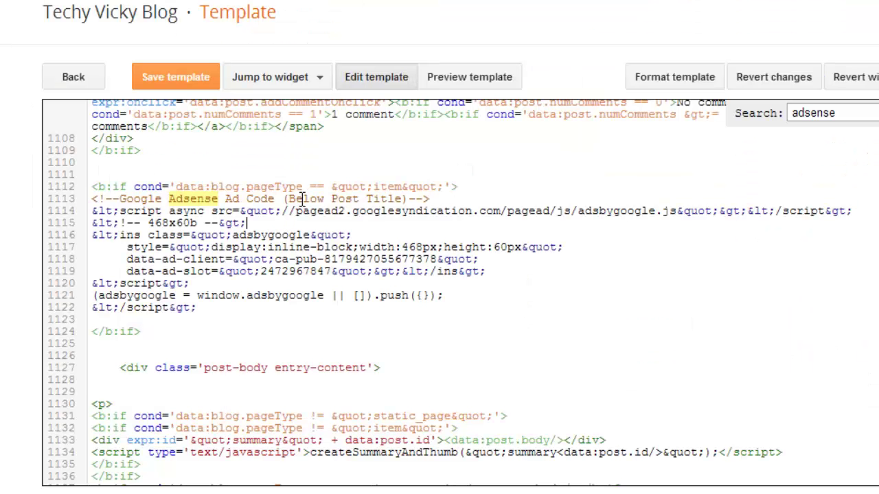
Search the template code for the next 'adsense' match.
{"action": "scroll", "coordinate": [293, 235], "scroll_direction": "down", "scroll_amount": 2}
{"action": "scroll", "coordinate": [292, 235], "scroll_direction": "down", "scroll_amount": 5}
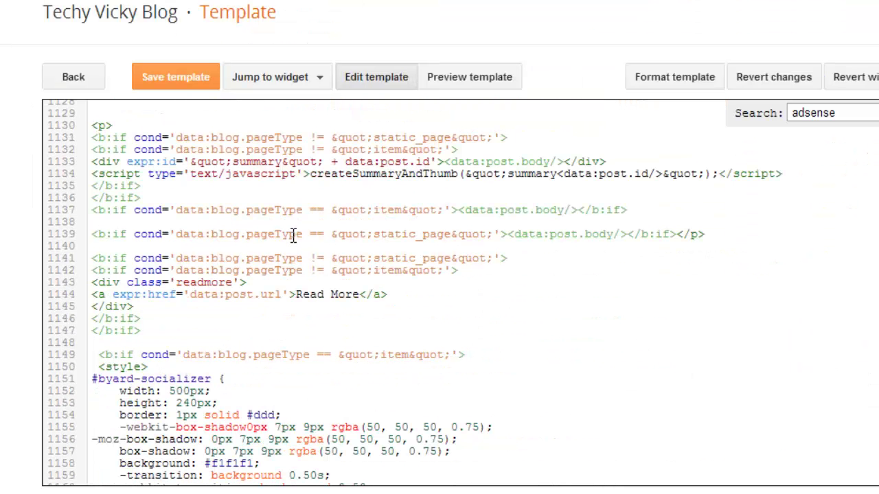
{"action": "scroll", "coordinate": [293, 236], "scroll_direction": "down", "scroll_amount": 3}
{"action": "scroll", "coordinate": [293, 236], "scroll_direction": "down", "scroll_amount": 5}
{"action": "scroll", "coordinate": [292, 236], "scroll_direction": "down", "scroll_amount": 2}
{"action": "scroll", "coordinate": [293, 235], "scroll_direction": "up", "scroll_amount": 2}
{"action": "scroll", "coordinate": [294, 235], "scroll_direction": "up", "scroll_amount": 9}
{"action": "scroll", "coordinate": [295, 236], "scroll_direction": "up", "scroll_amount": 6}
{"action": "scroll", "coordinate": [294, 235], "scroll_direction": "down", "scroll_amount": 6}
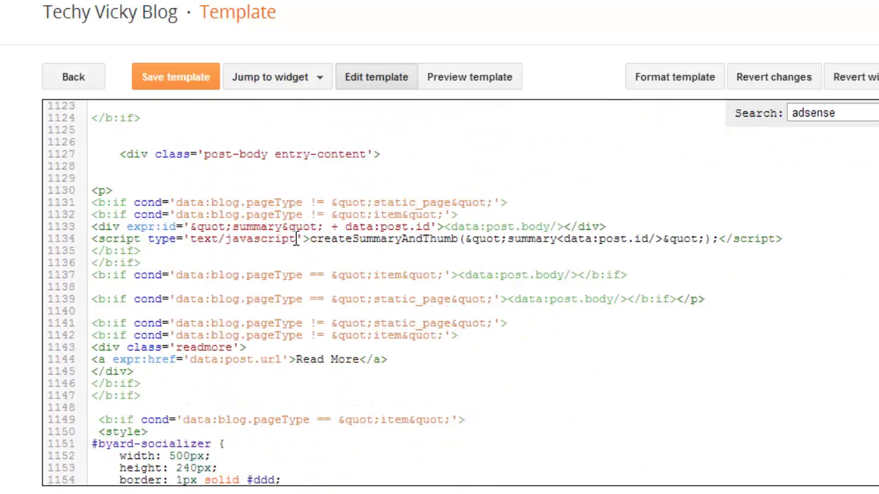
{"action": "key", "text": "ctrl+f"}
{"action": "type", "text": "adsense"}
{"action": "key", "text": "Return"}
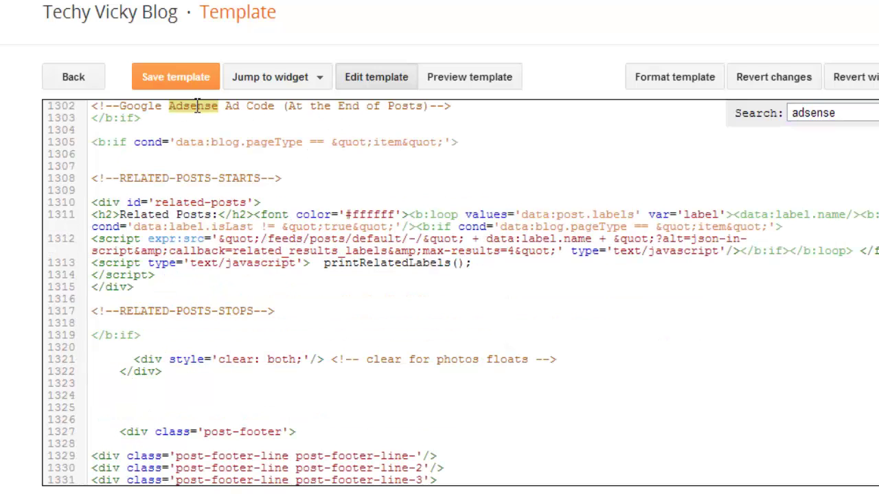
Paste the entity-encoded ad code below the At the End of Posts comment and save.
{"action": "left_click", "coordinate": [457, 107]}
{"action": "key", "text": "Return"}
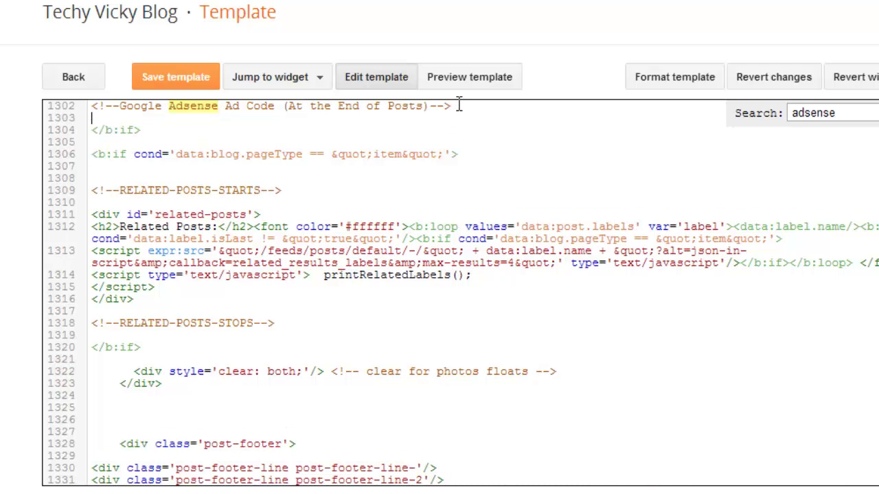
{"action": "key", "text": "ctrl+v"}
{"action": "left_click", "coordinate": [192, 86]}
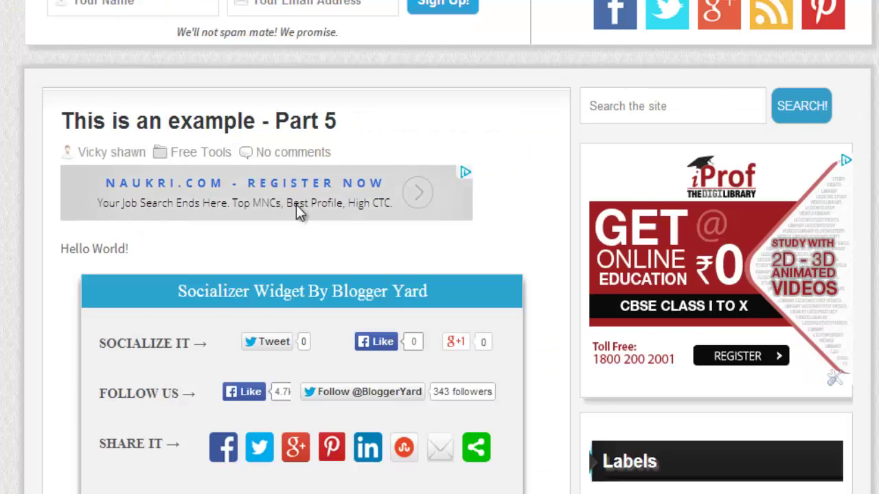
{"action": "scroll", "coordinate": [345, 268], "scroll_direction": "down", "scroll_amount": 4}
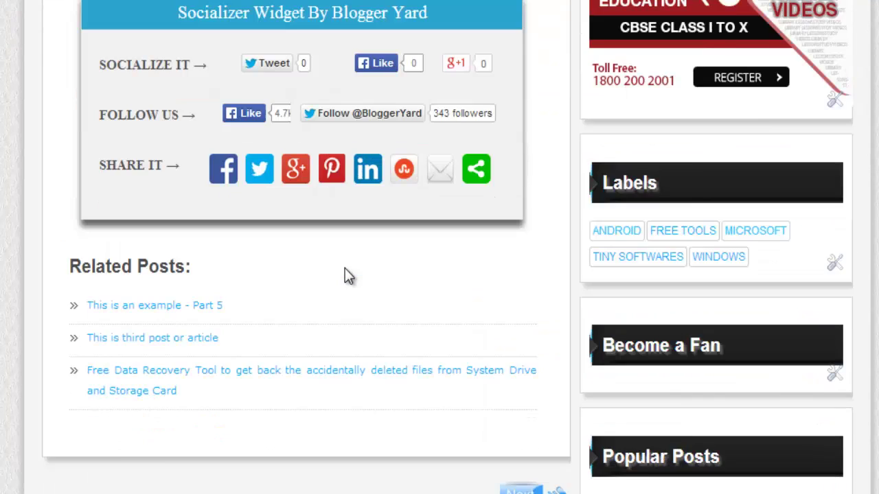
{"action": "scroll", "coordinate": [345, 268], "scroll_direction": "up", "scroll_amount": 2}
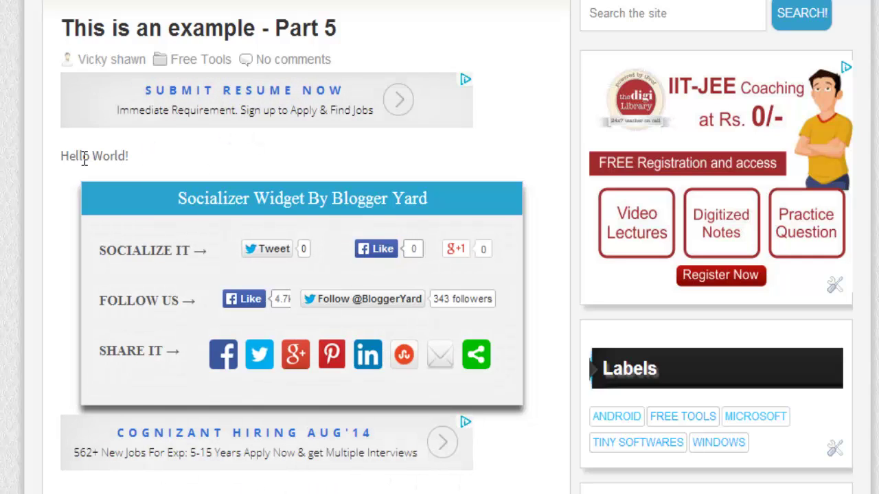
{"action": "triple_click", "coordinate": [114, 151]}
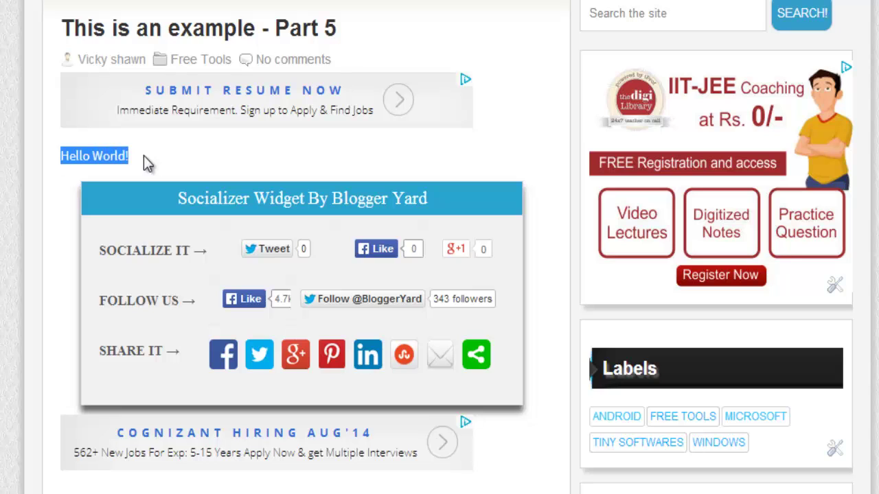